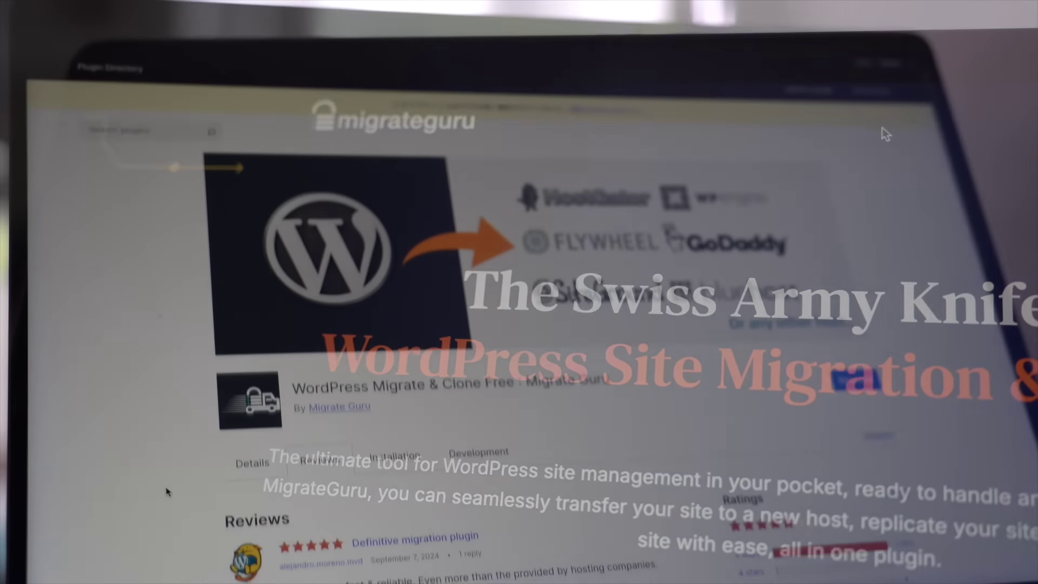
# Scroll down the Migrate Guru plugin listing to read its reviews.
pyautogui.scroll(-5, 165, 494)
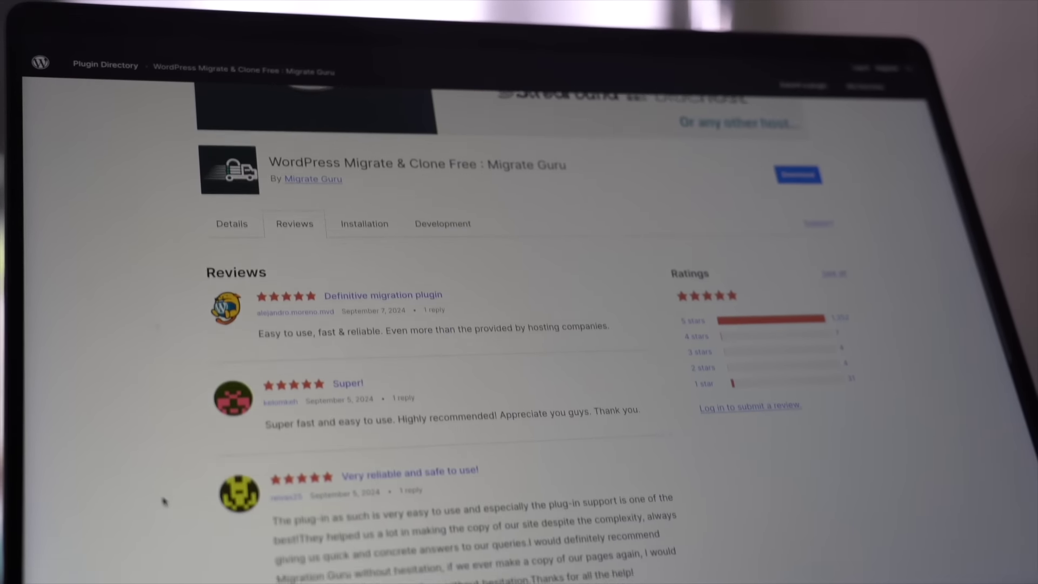
pyautogui.scroll(-3, 165, 502)
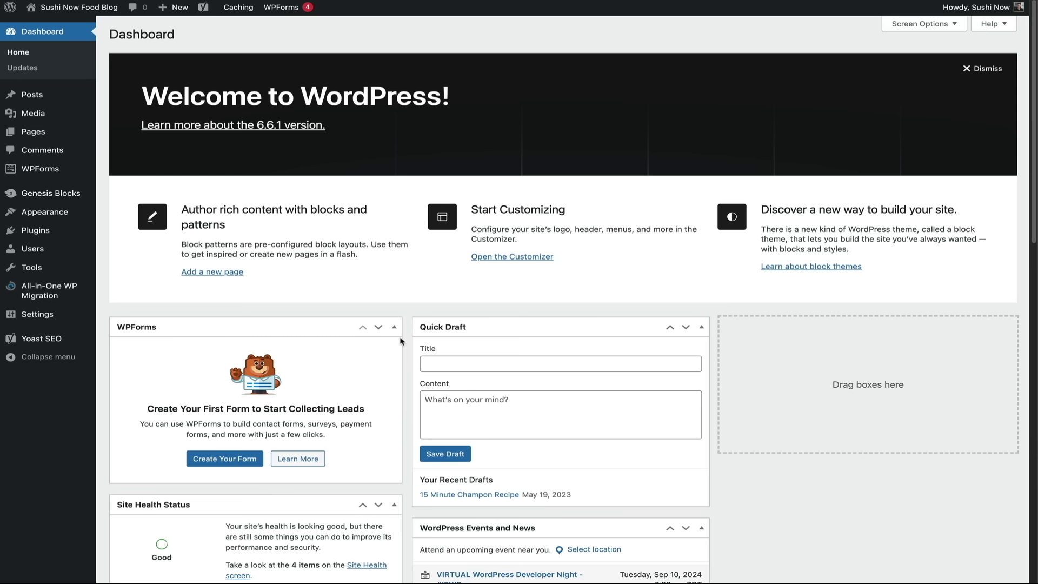
# Install and activate the Migrate Guru plugin on the Sushi Now Food Blog, searching 'migrate guru'.
pyautogui.moveTo(35, 230)
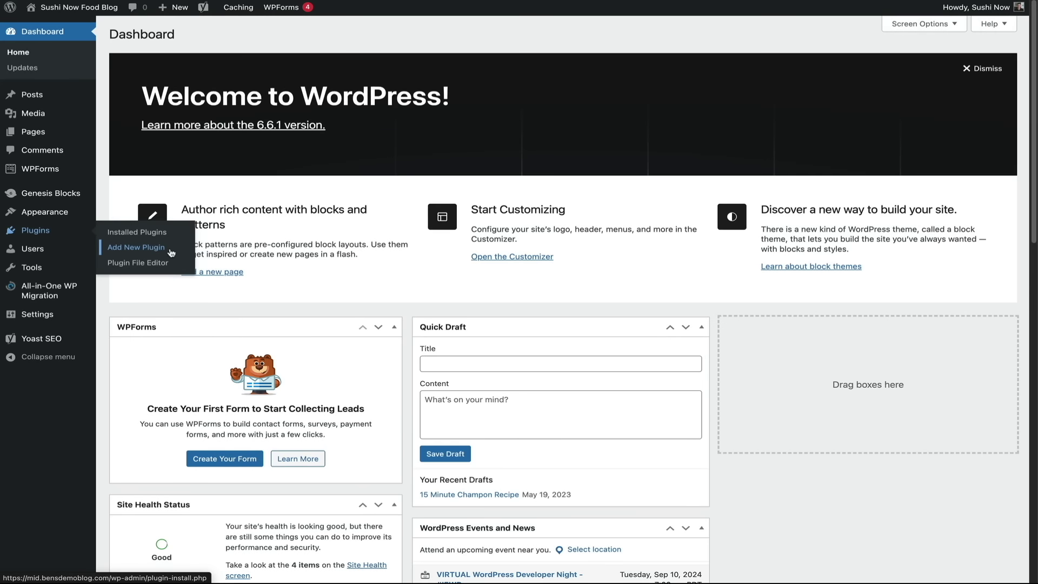
pyautogui.click(170, 248)
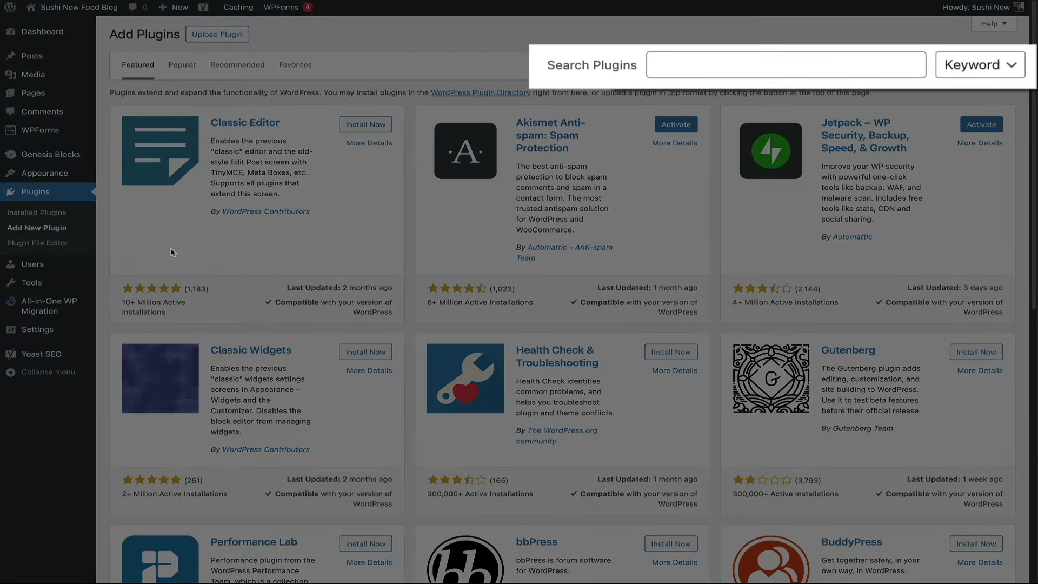
pyautogui.click(792, 65)
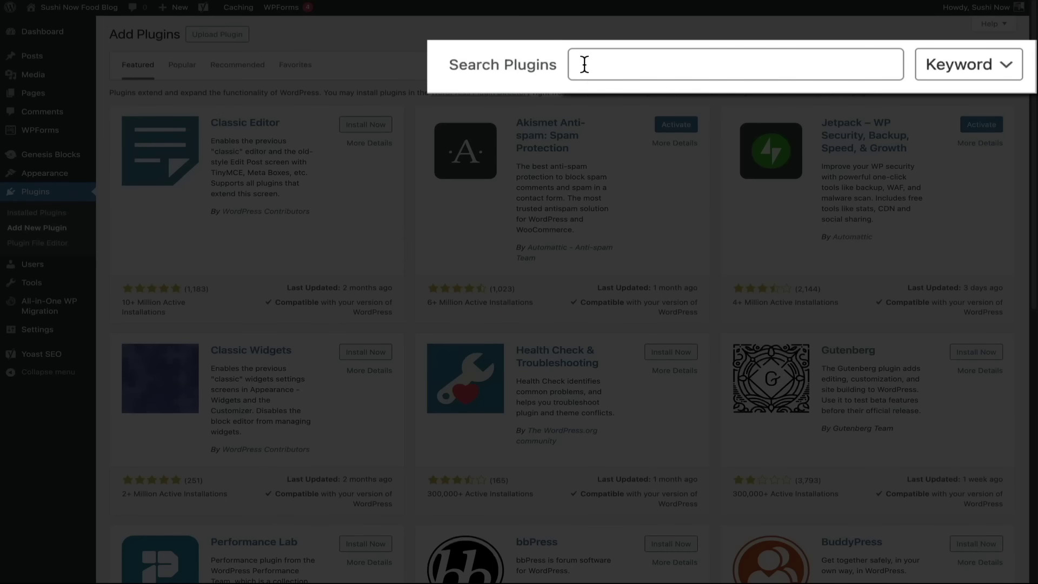
pyautogui.write('migrate guru')
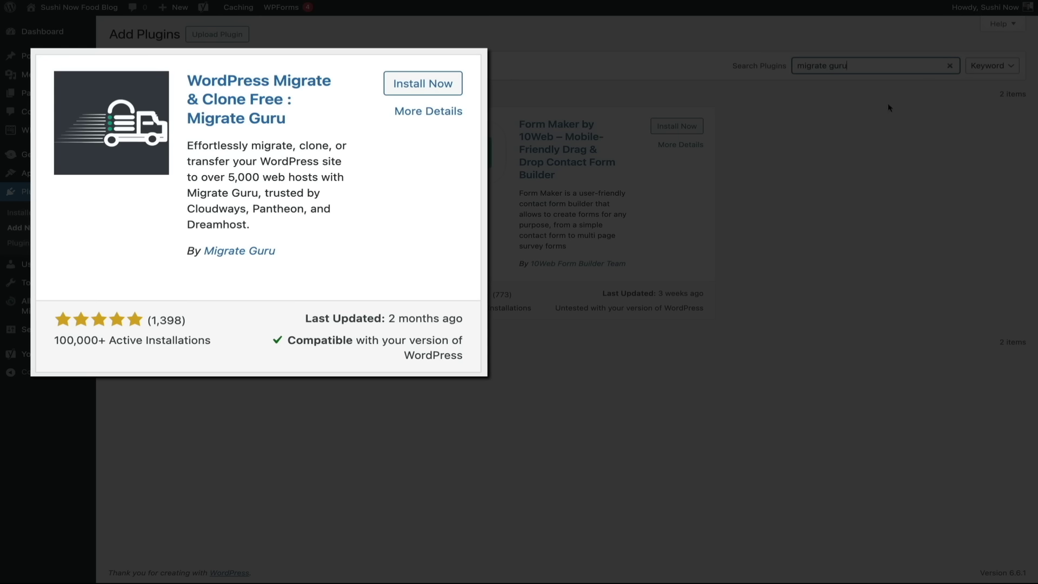
pyautogui.click(431, 95)
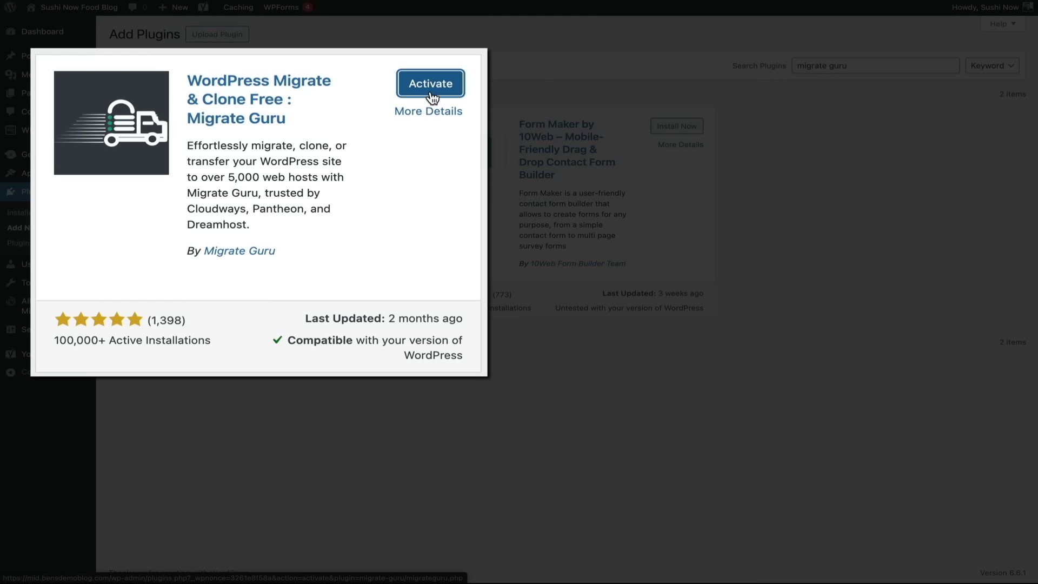
pyautogui.click(431, 86)
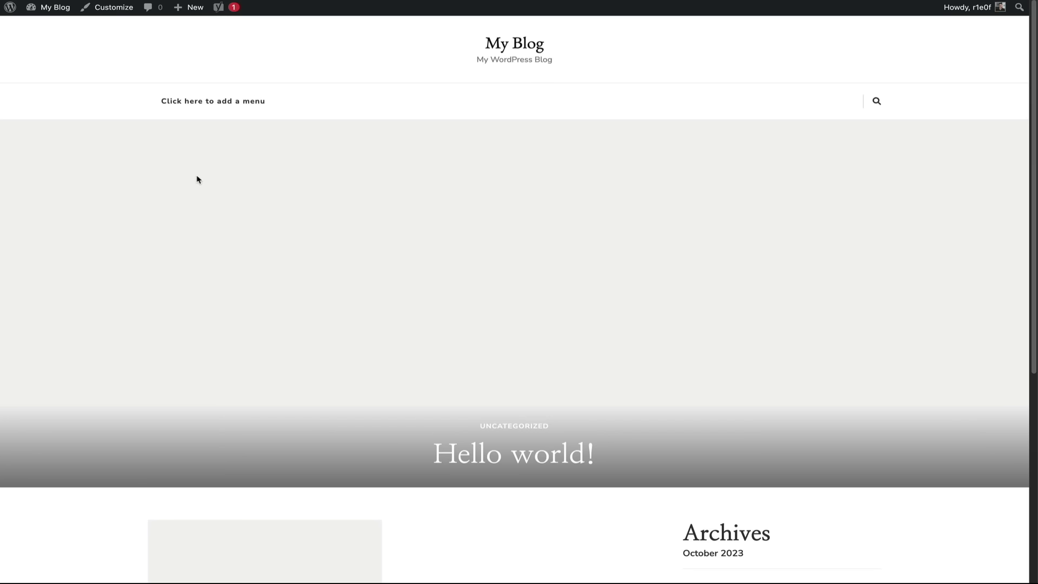
# From the My Blog dashboard, search 'migrate guru', then install and activate the plugin.
pyautogui.moveTo(54, 8)
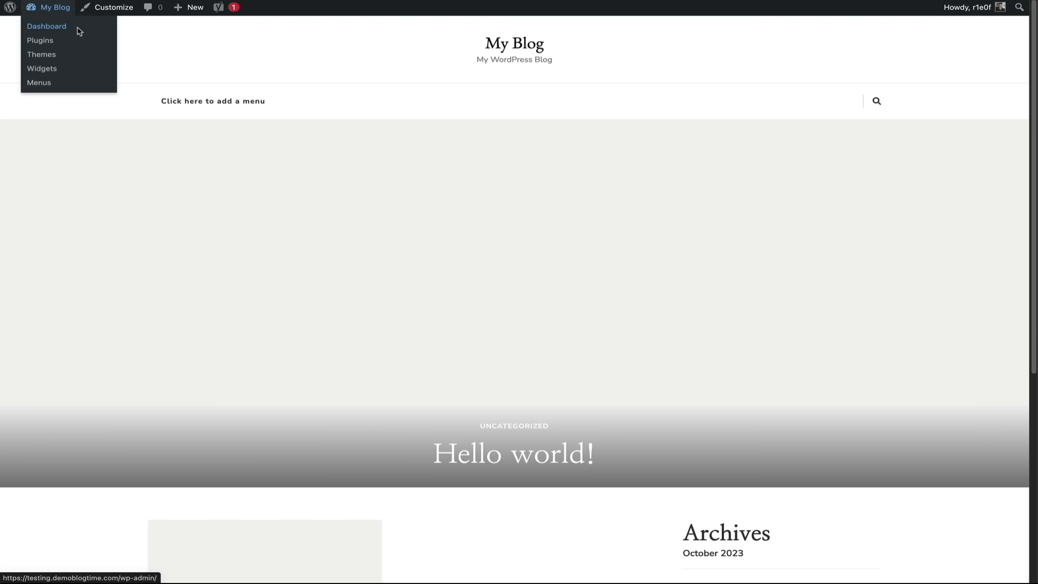
pyautogui.click(46, 26)
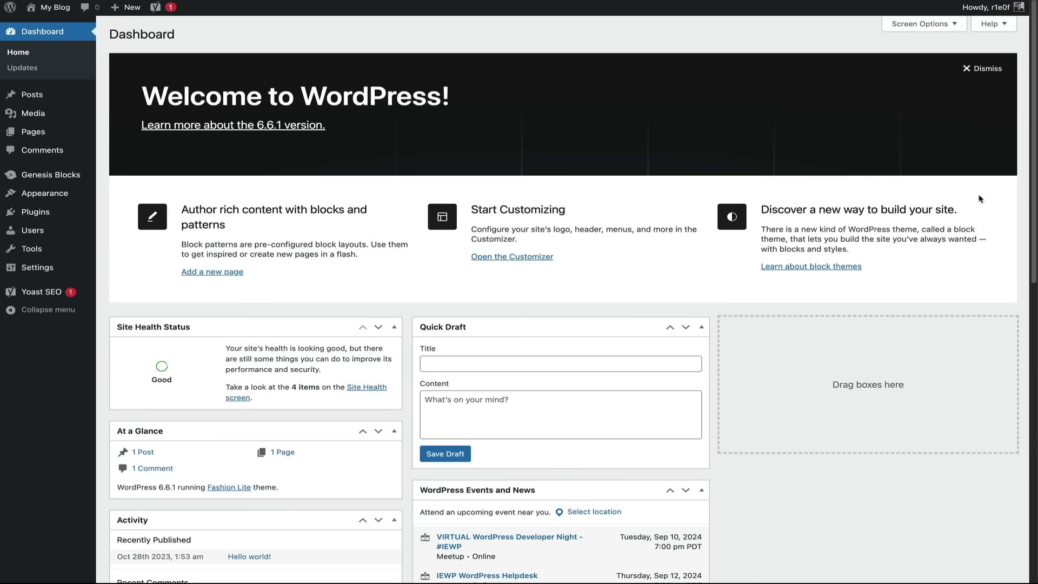
pyautogui.moveTo(39, 212)
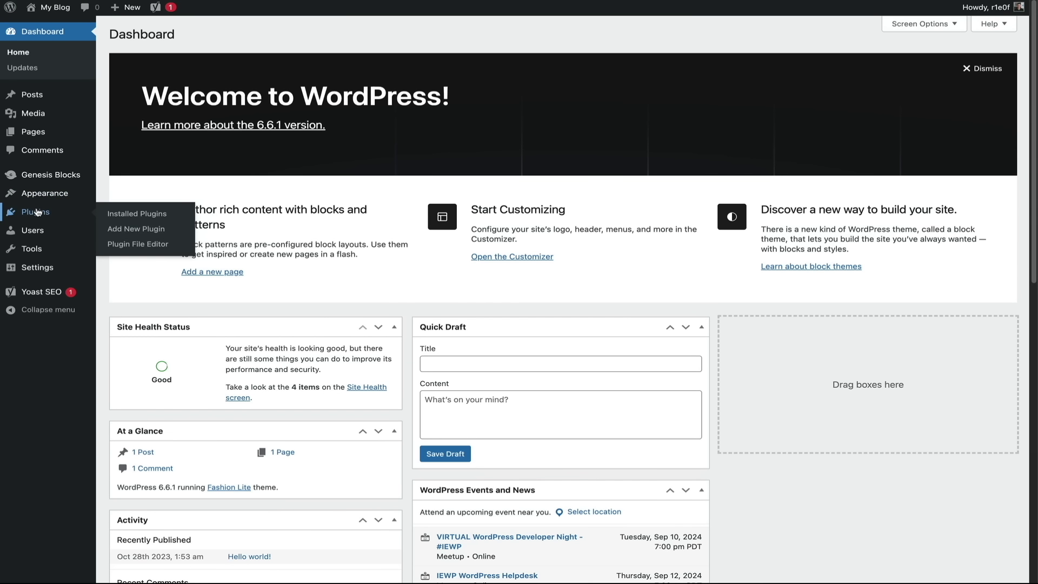
pyautogui.click(173, 229)
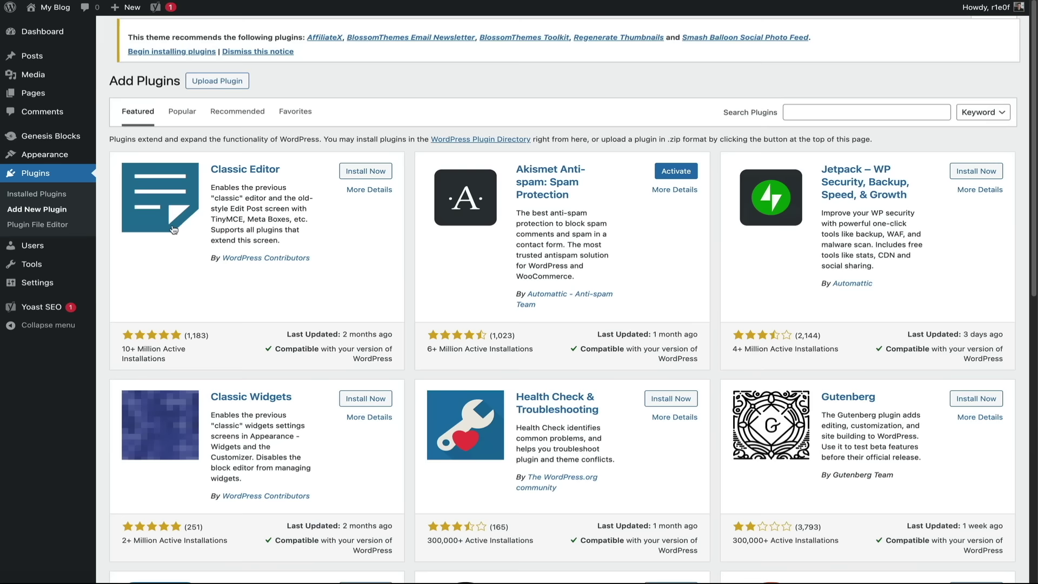
pyautogui.click(832, 106)
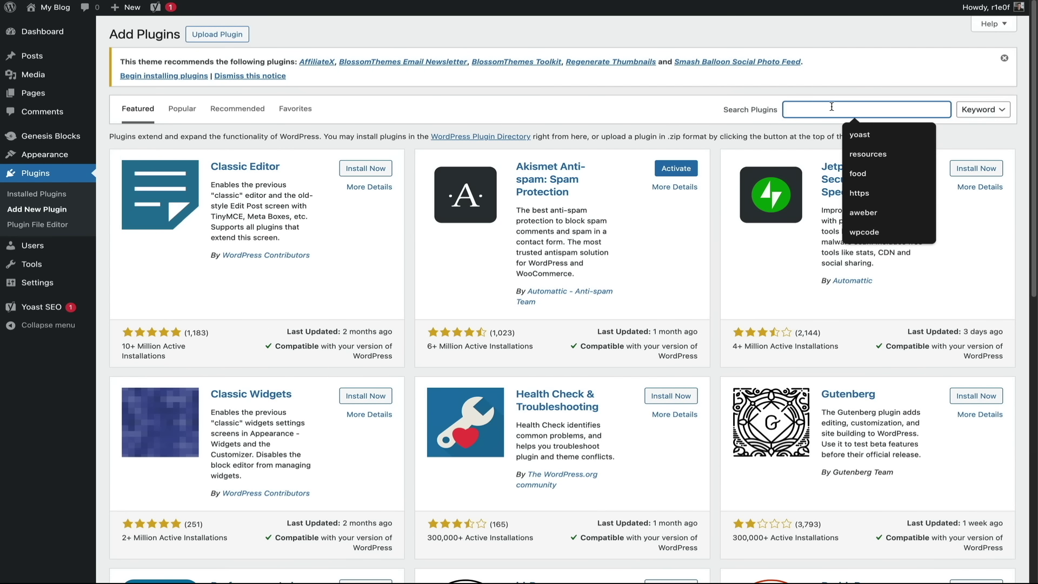
pyautogui.write('migrate guru')
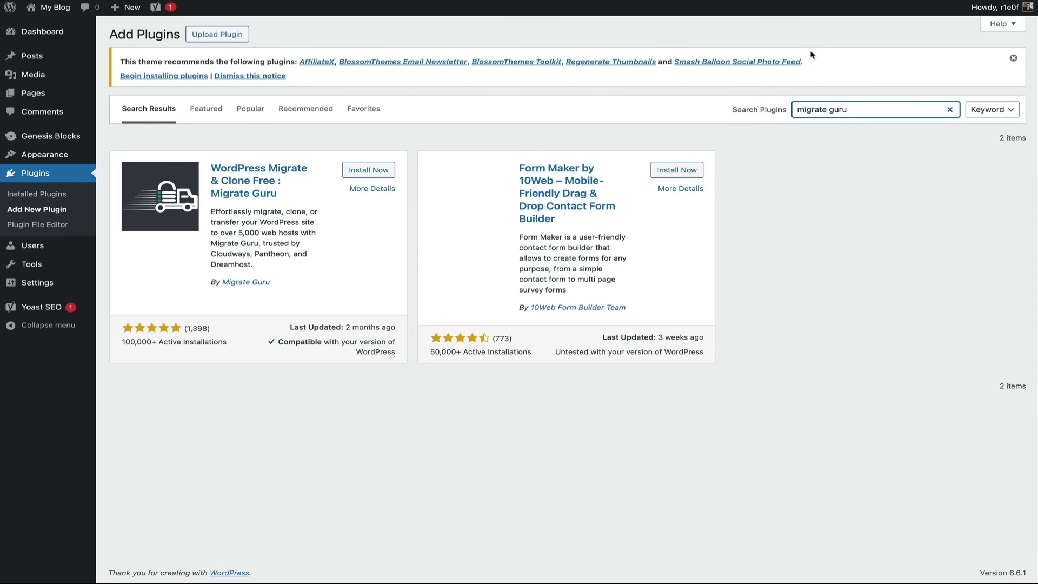
pyautogui.click(371, 172)
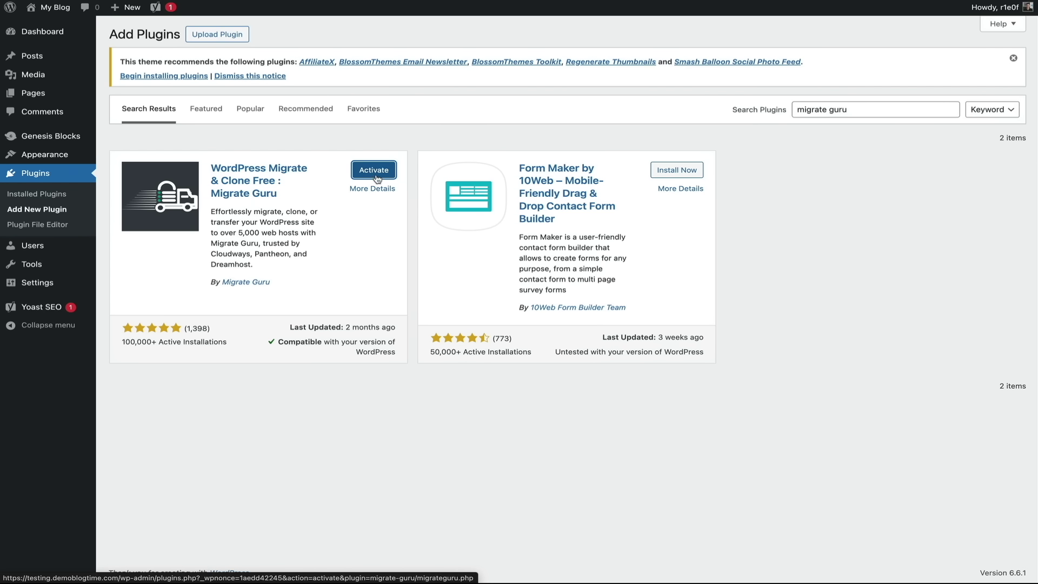
pyautogui.click(376, 176)
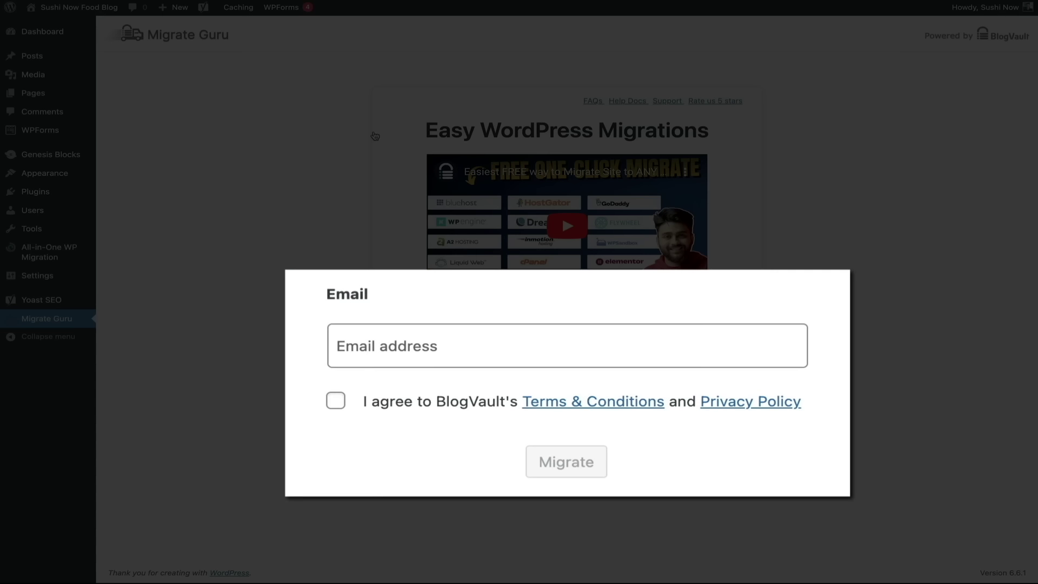
# Enter the account e-mail, accept BlogVault's terms and start the migration.
pyautogui.click(349, 333)
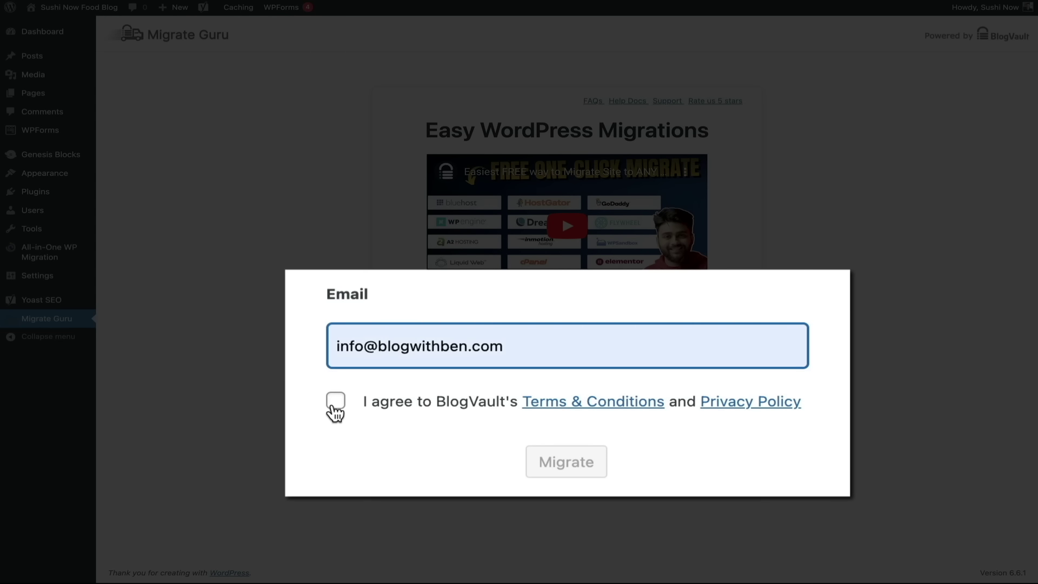
pyautogui.click(334, 407)
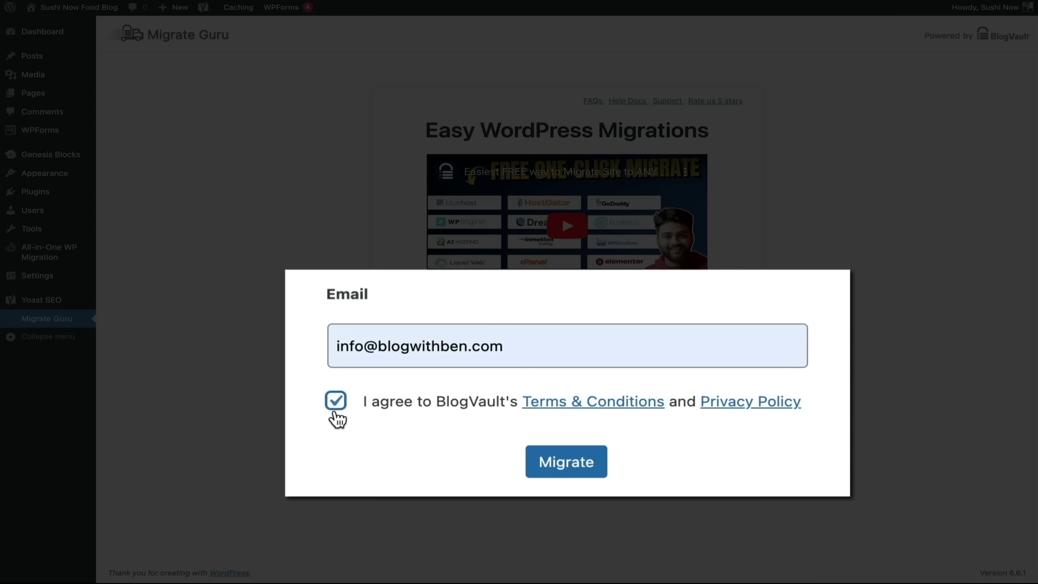
pyautogui.click(565, 474)
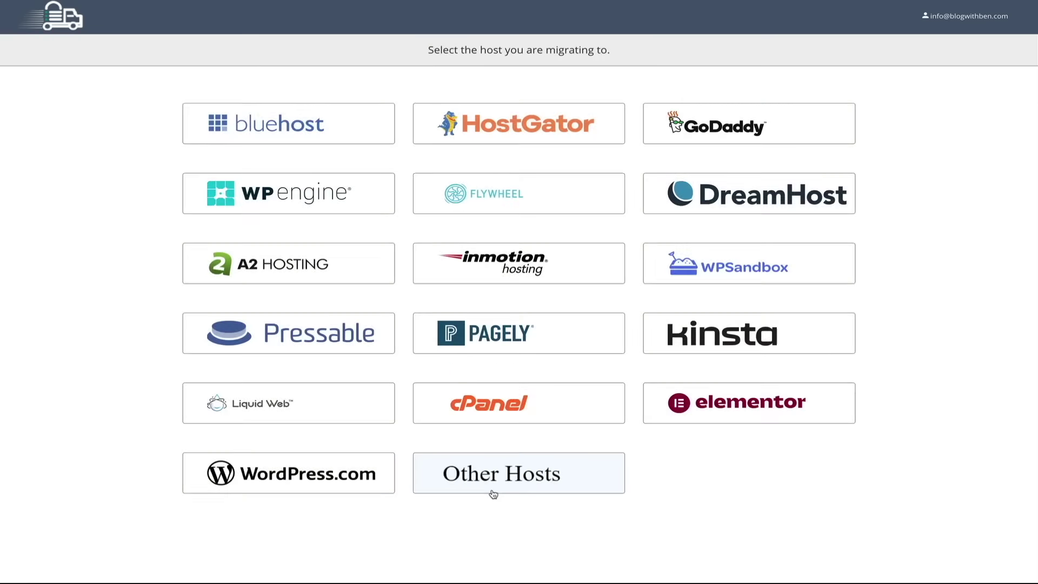
# Choose Other Hosts as the destination and copy the My Blog site's migration key.
pyautogui.click(492, 489)
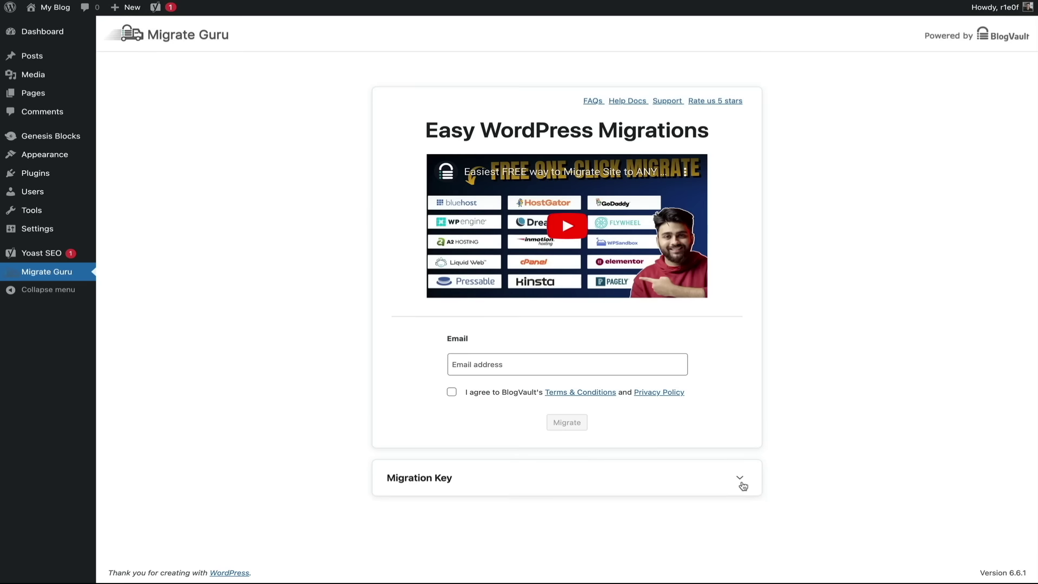
pyautogui.click(740, 478)
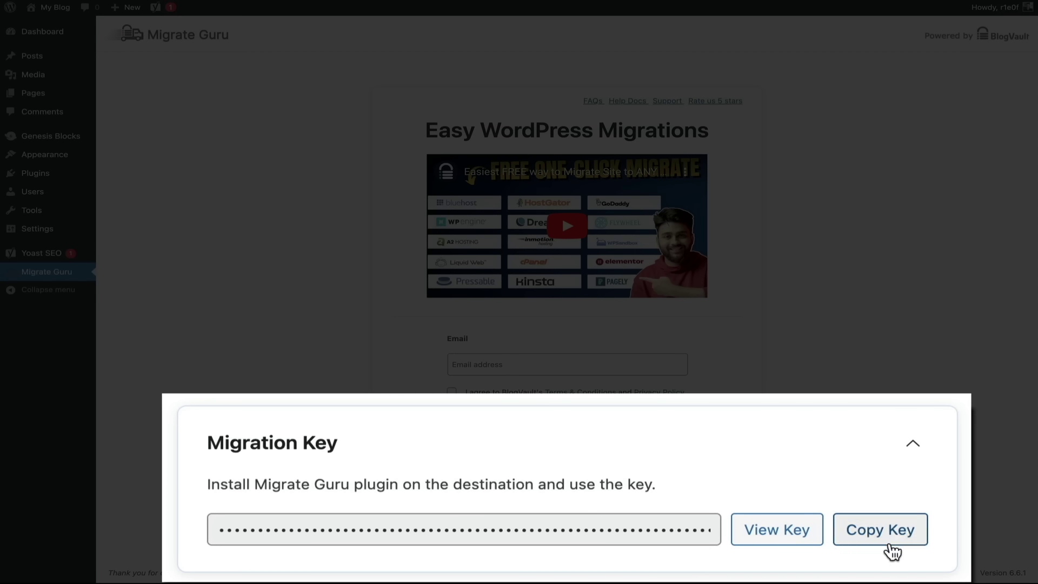
pyautogui.click(890, 546)
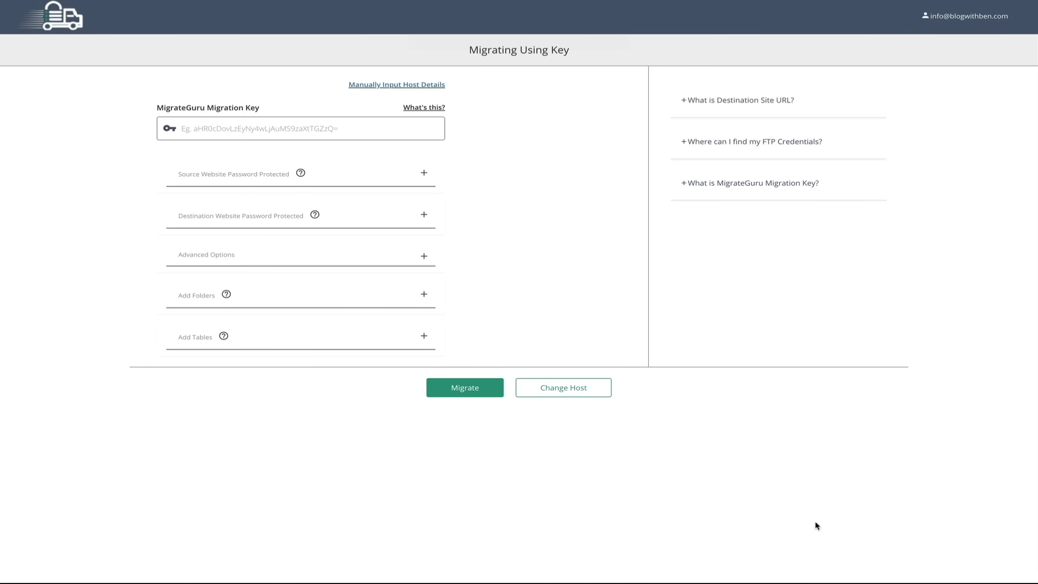
# Paste the copied migration key and launch the migration until it completes.
pyautogui.hotkey('ctrl', 'v')
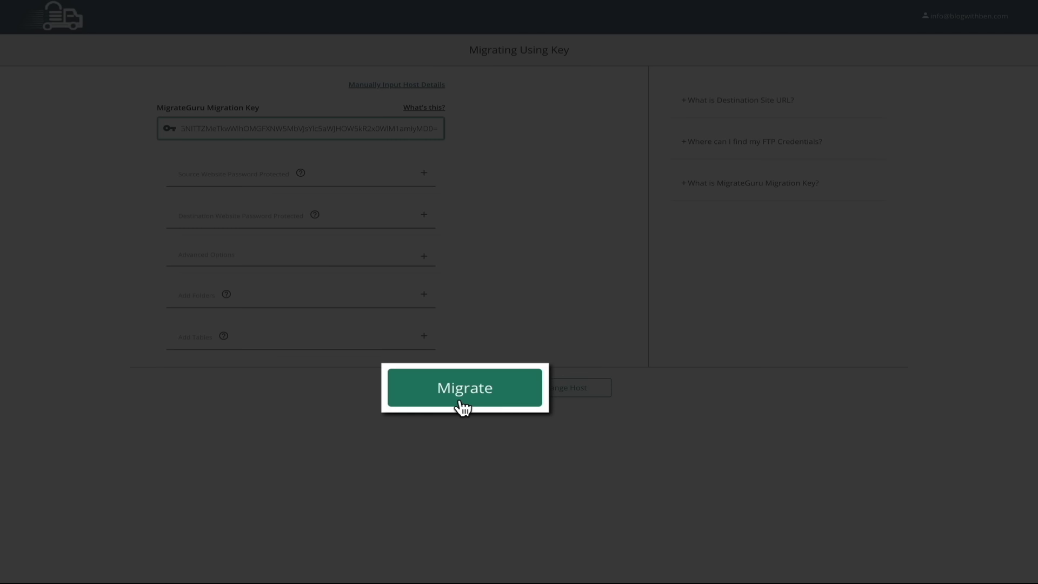
pyautogui.click(460, 396)
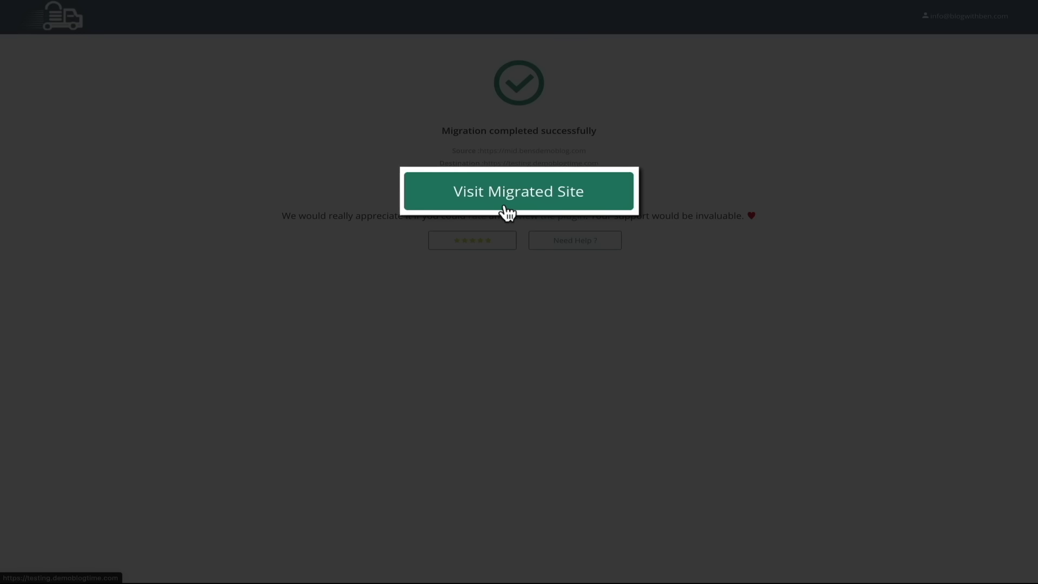
# Visit the migrated site, scroll through the Sushi Now Food Blog homepage, then exit full screen.
pyautogui.click(506, 211)
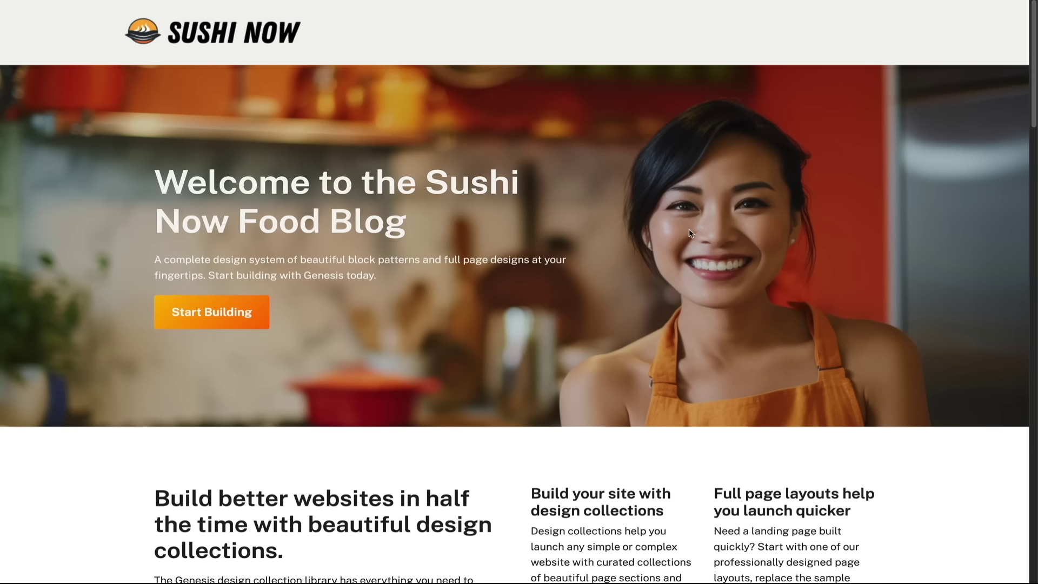
pyautogui.scroll(-10, 690, 233)
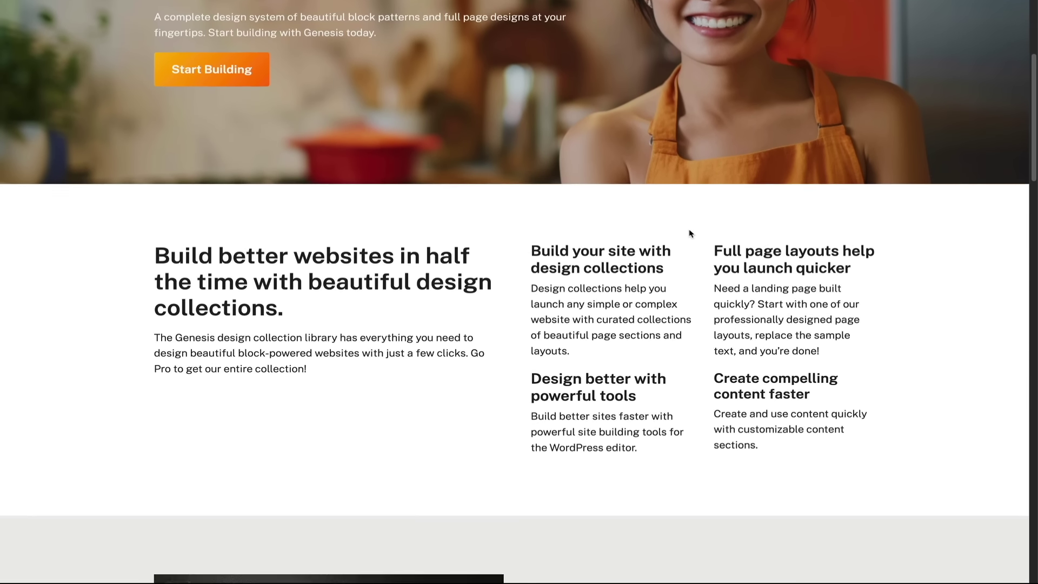
pyautogui.scroll(-7, 690, 233)
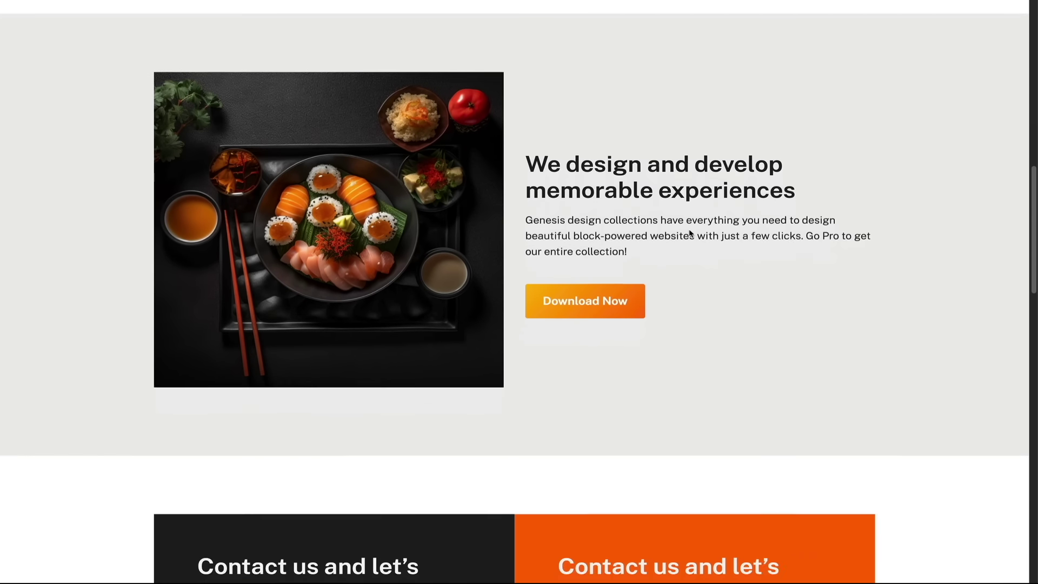
pyautogui.scroll(-6, 691, 233)
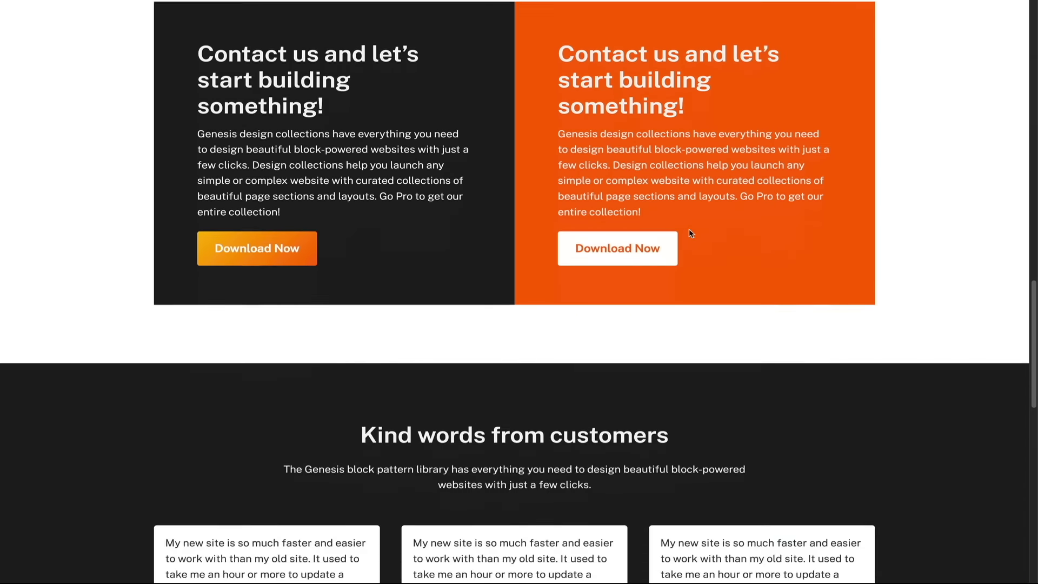
pyautogui.scroll(20, 690, 232)
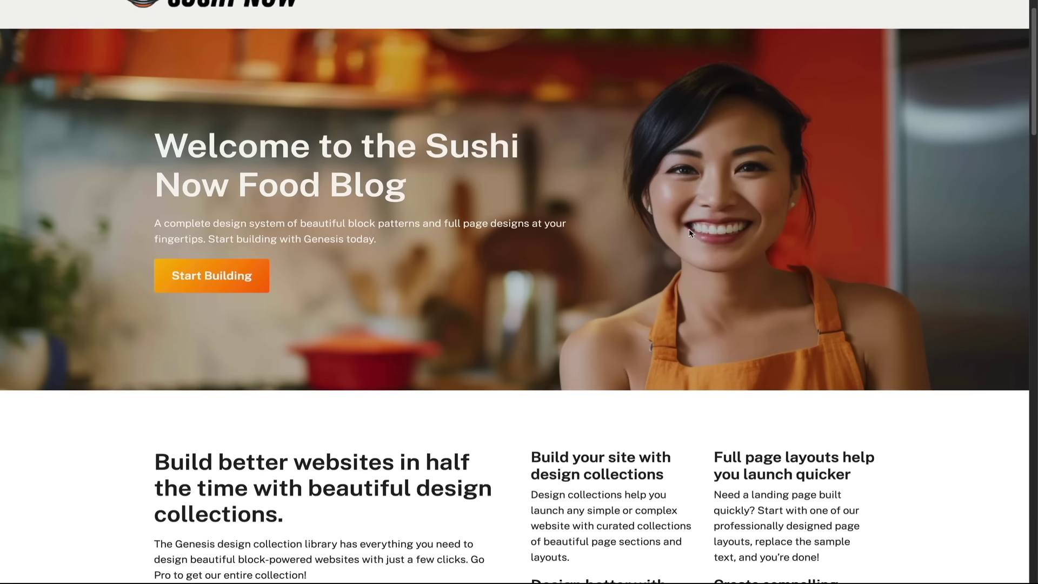
pyautogui.scroll(1, 691, 232)
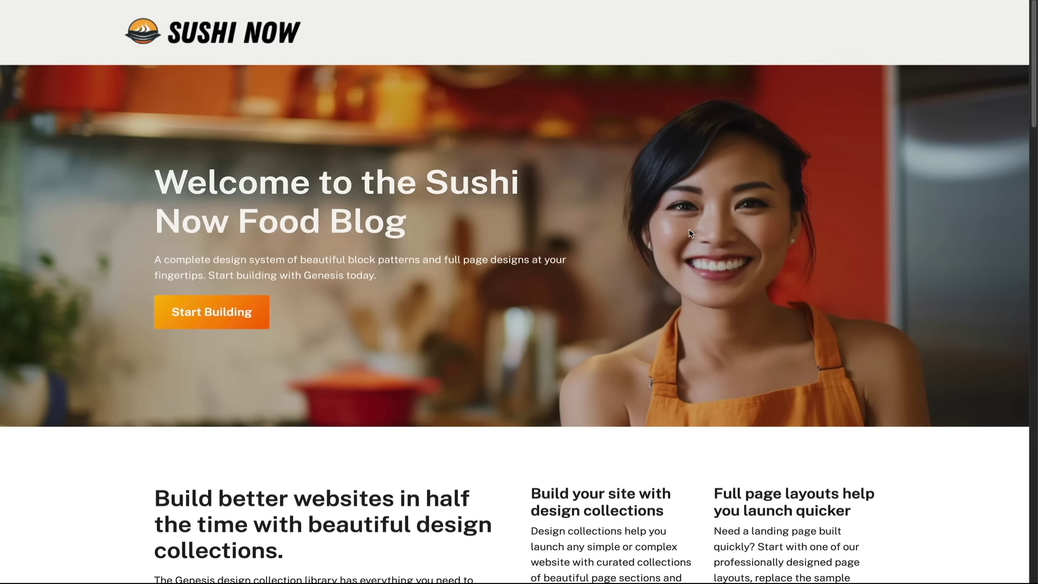
pyautogui.press('super+ctrl+f')
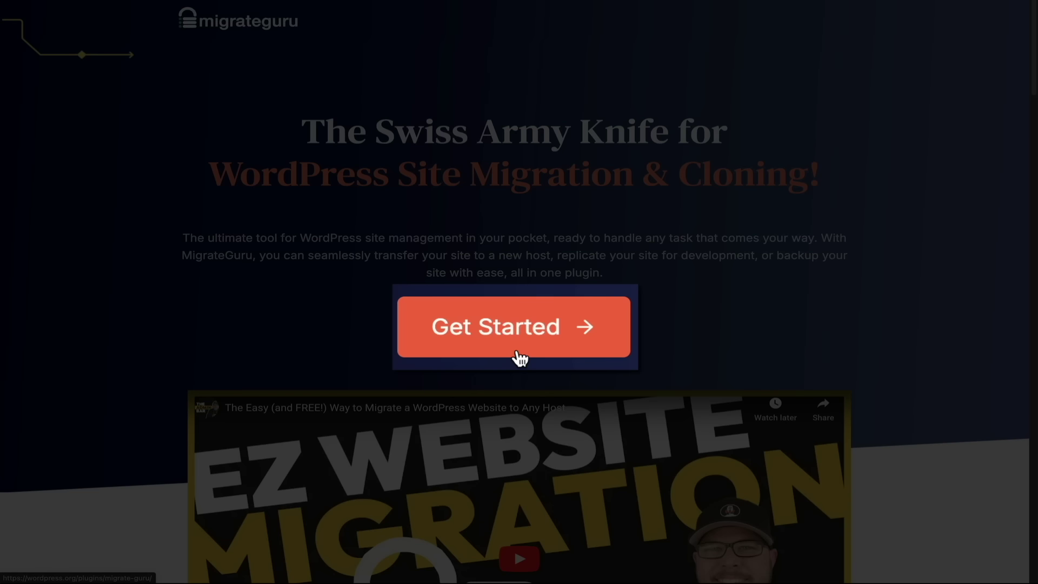
# Open Migrate Guru's WordPress.org plugin listing via the website's Get Started button.
pyautogui.click(520, 357)
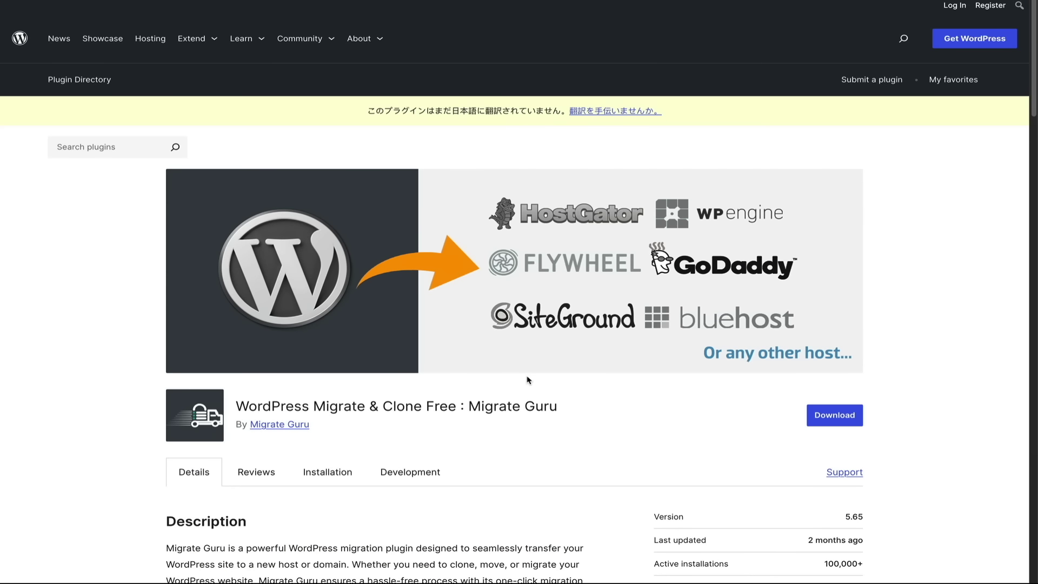